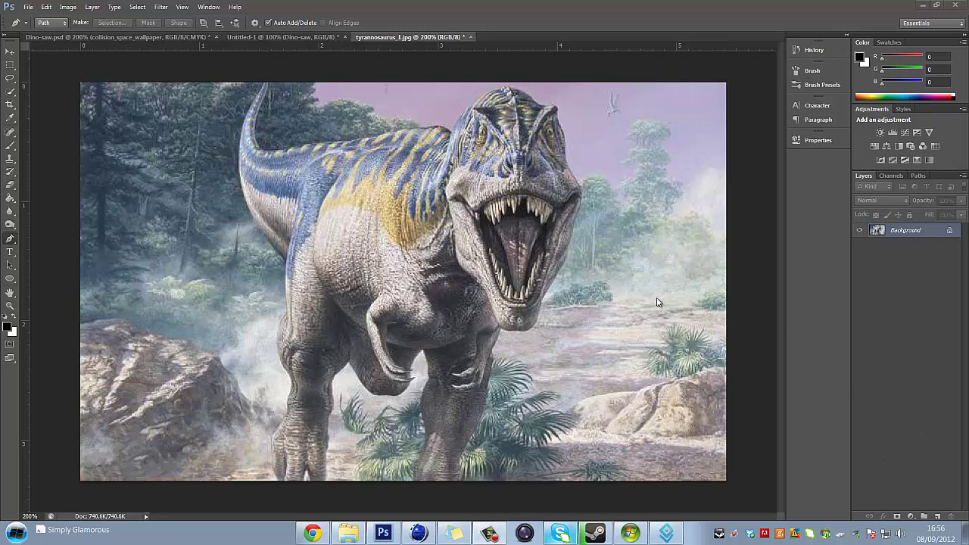
- Select the Pen tool and bring the T-rex's lower left foot into view
left_click(12, 53)
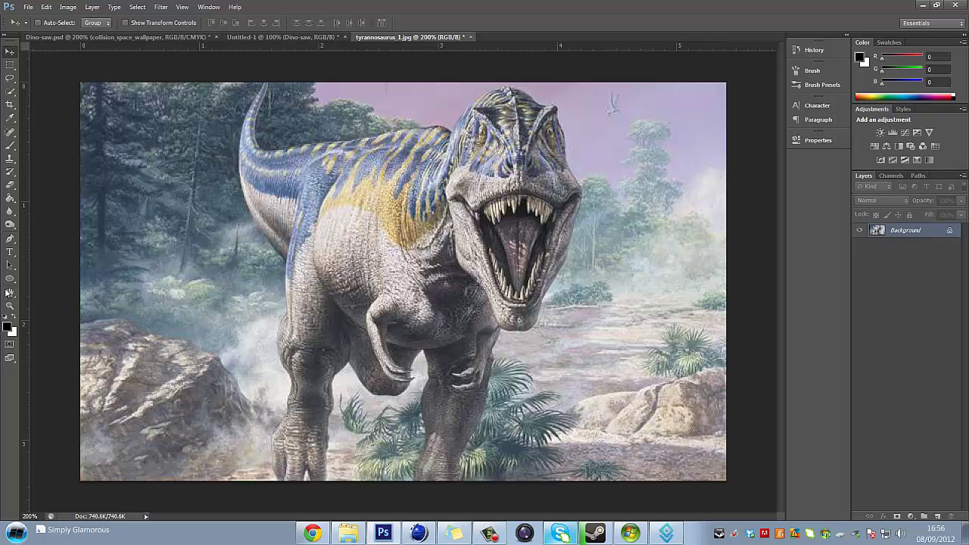
left_click(10, 238)
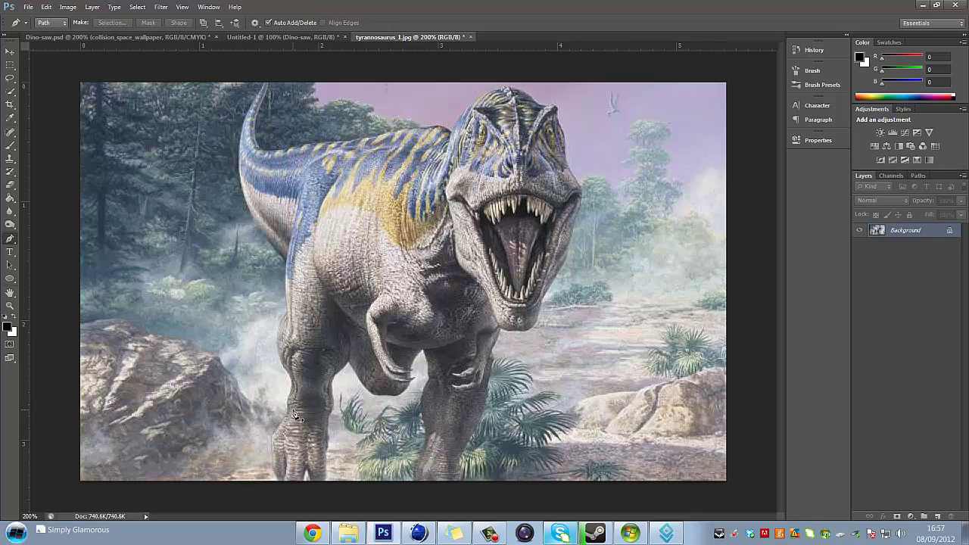
scroll(429, 411, "up", 3)
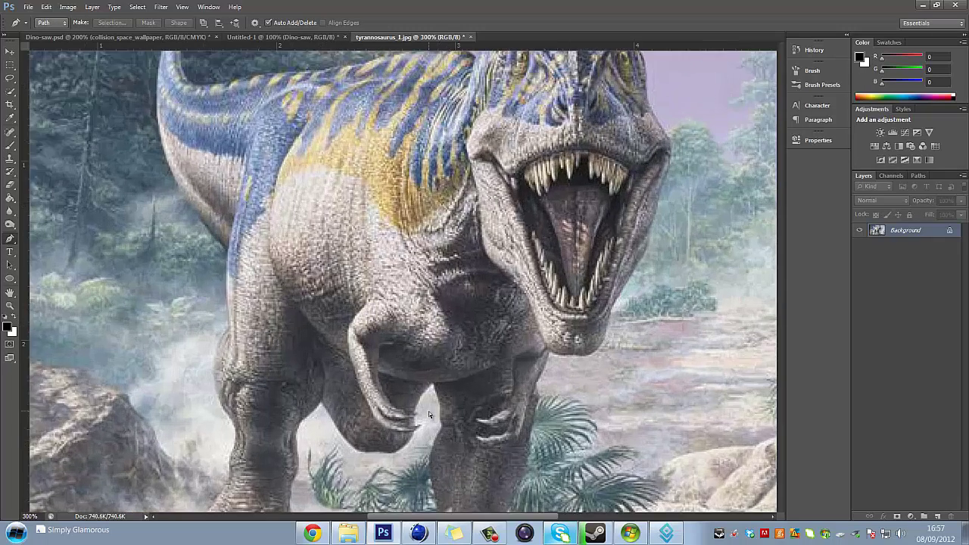
scroll(208, 396, "down", 5)
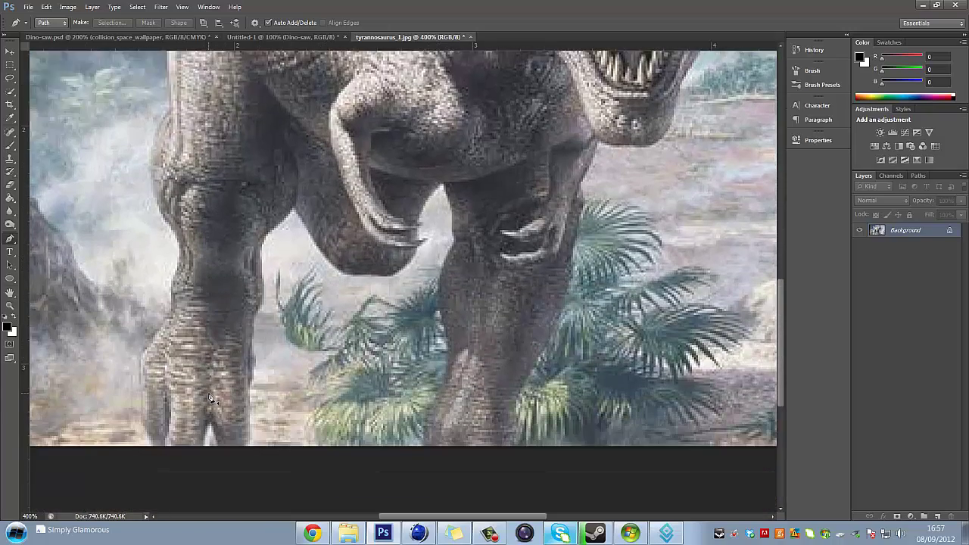
left_click_drag(455, 518, 391, 518)
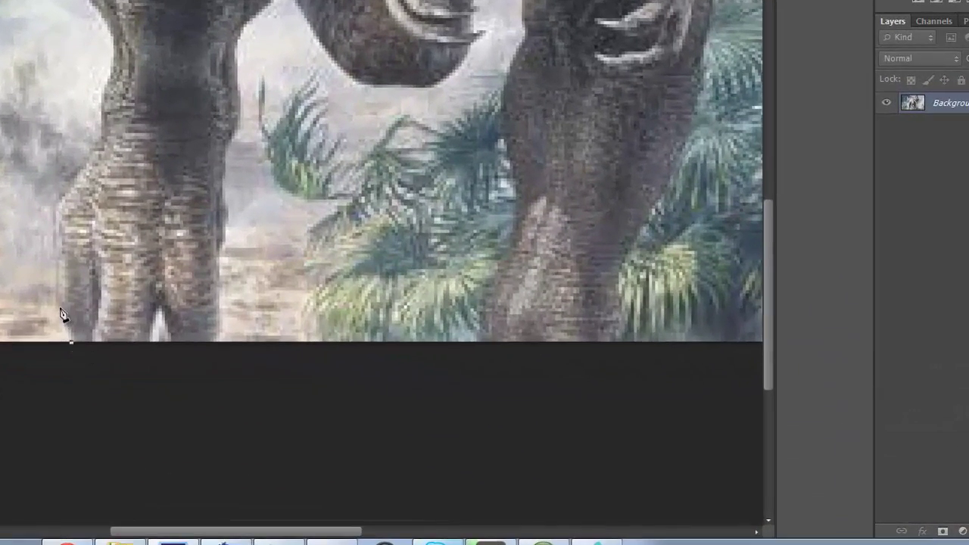
- Place straight anchor points around the foot to the bottom edge, closing the path at the start
left_click(59, 309)
left_click(53, 209)
left_click(101, 146)
left_click(226, 163)
left_click(226, 206)
left_click(217, 249)
left_click(217, 345)
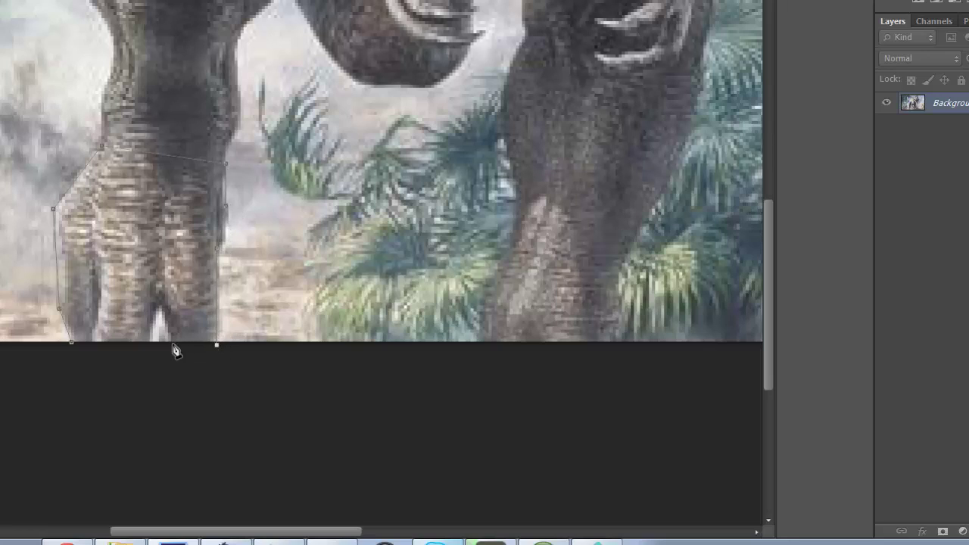
left_click(171, 344)
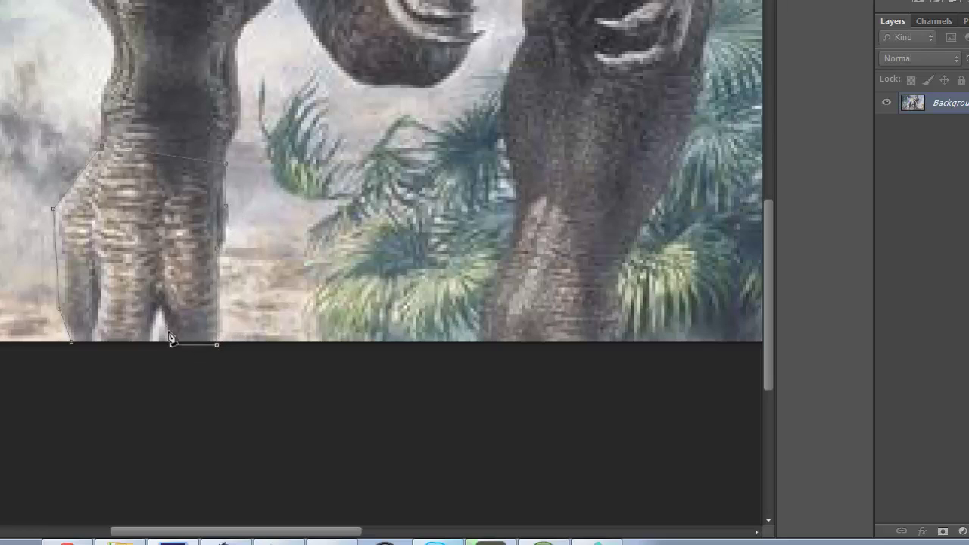
left_click(71, 342)
- Add an anchor on the left edge and drag handles to curve it along the foot
left_click(59, 253)
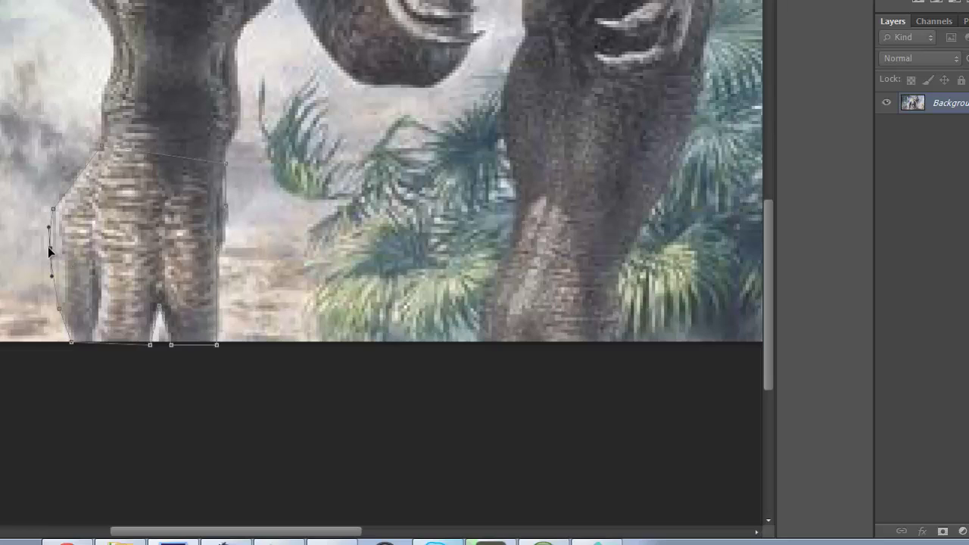
left_click_drag(55, 210, 79, 185)
left_click(50, 249)
left_click_drag(50, 255, 54, 255)
- Select the bottom-left and right-edge anchors of the foot path for adjustment
left_click(73, 343)
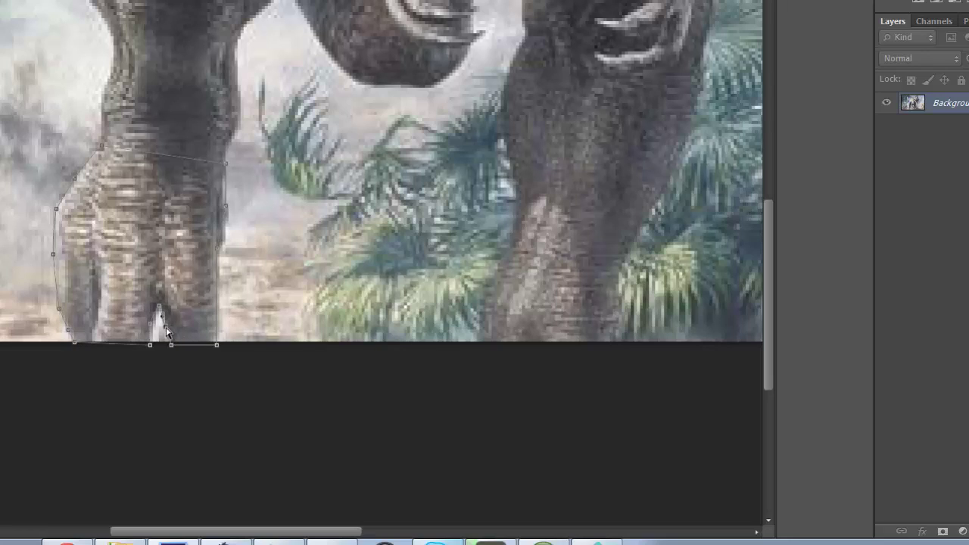
left_click(220, 291)
left_click(226, 225)
- Discard the old outline and draw new curved anchors up the foot's left edge
left_click(146, 218)
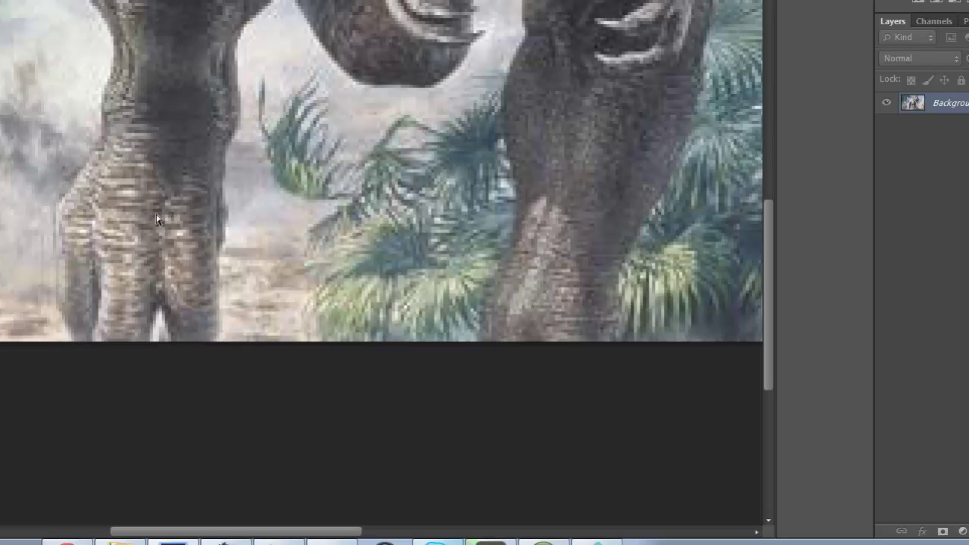
left_click(59, 328)
left_click(59, 311)
left_click_drag(59, 283, 53, 290)
left_click_drag(59, 222, 53, 199)
left_click_drag(97, 150, 106, 144)
left_click_drag(103, 100, 107, 92)
- Continue the curved path across the leg's top and down its right edge
left_click(238, 53)
left_click_drag(232, 126, 248, 130)
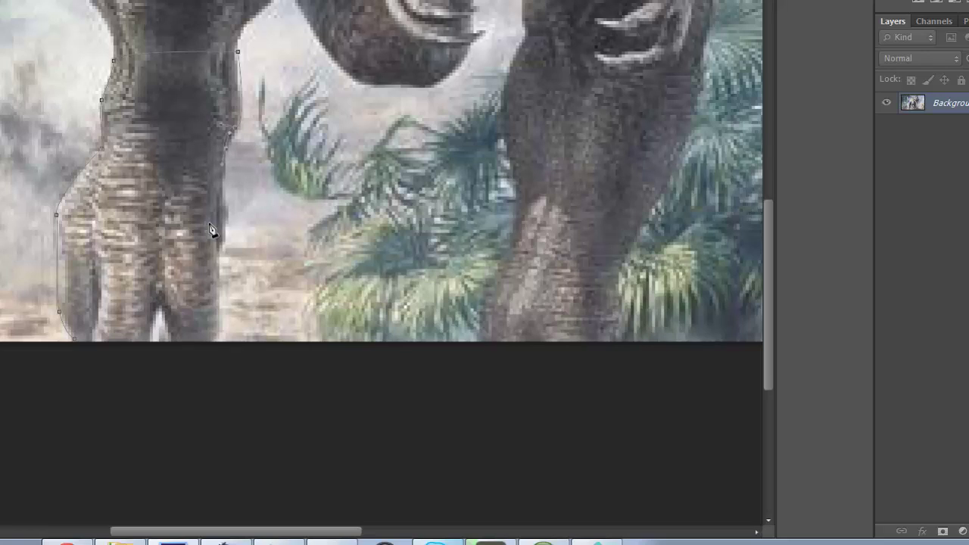
left_click_drag(227, 216, 240, 225)
left_click(221, 255)
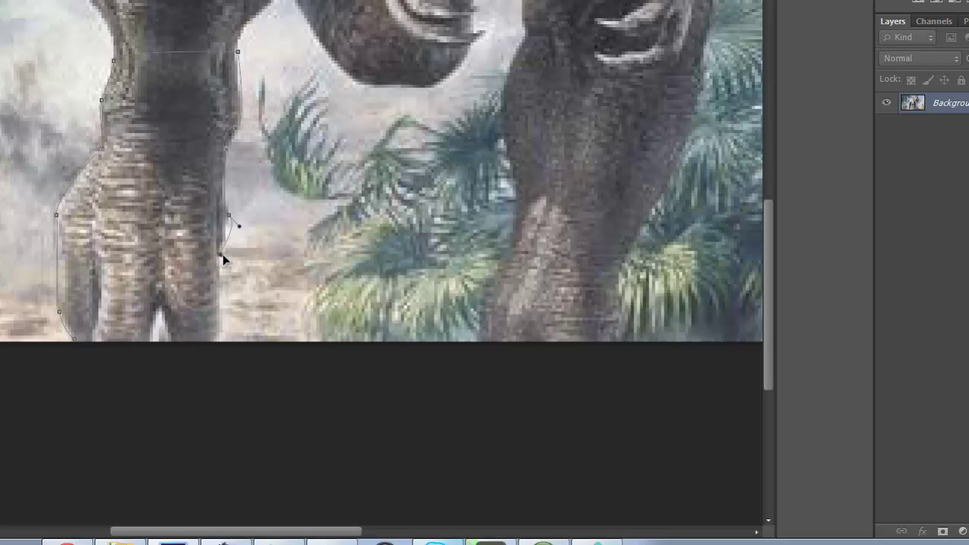
left_click(237, 199)
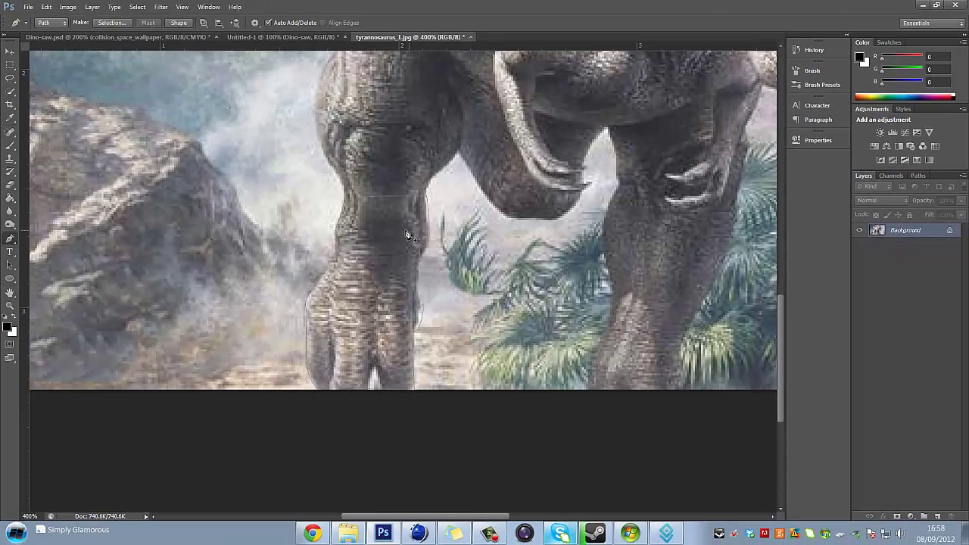
- Convert the foot path into a selection with a 3-pixel Feather Radius
scroll(356, 311, "up", 1)
right_click(372, 288)
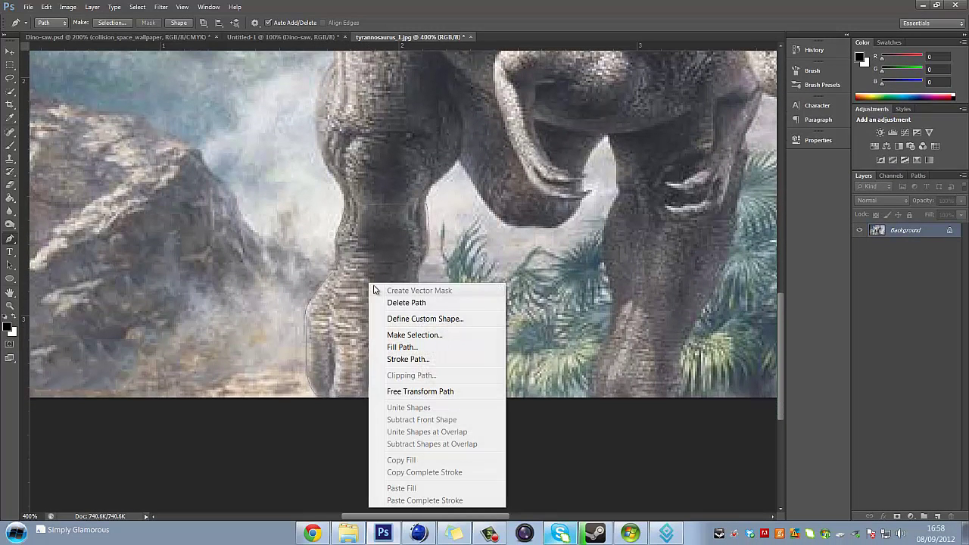
left_click(421, 341)
left_click_drag(490, 150, 595, 170)
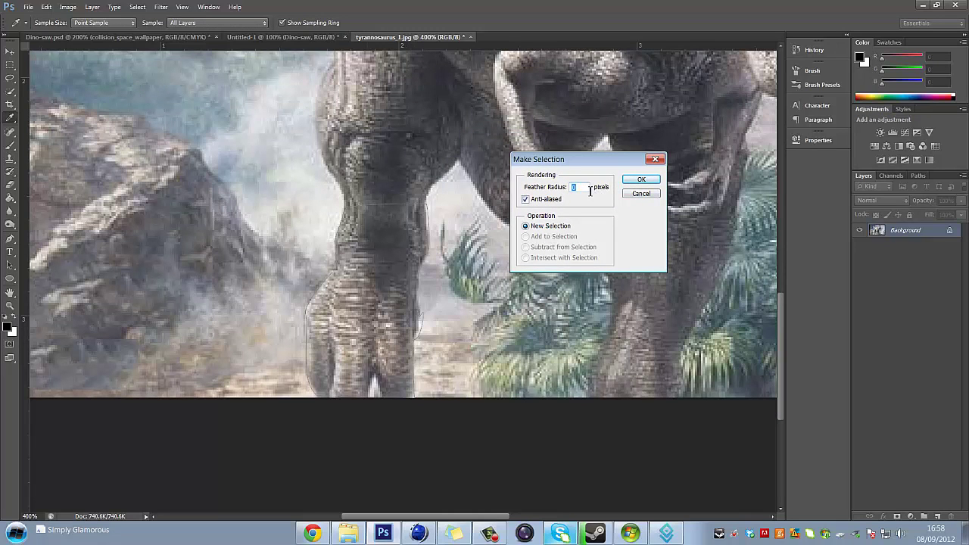
left_click(641, 179)
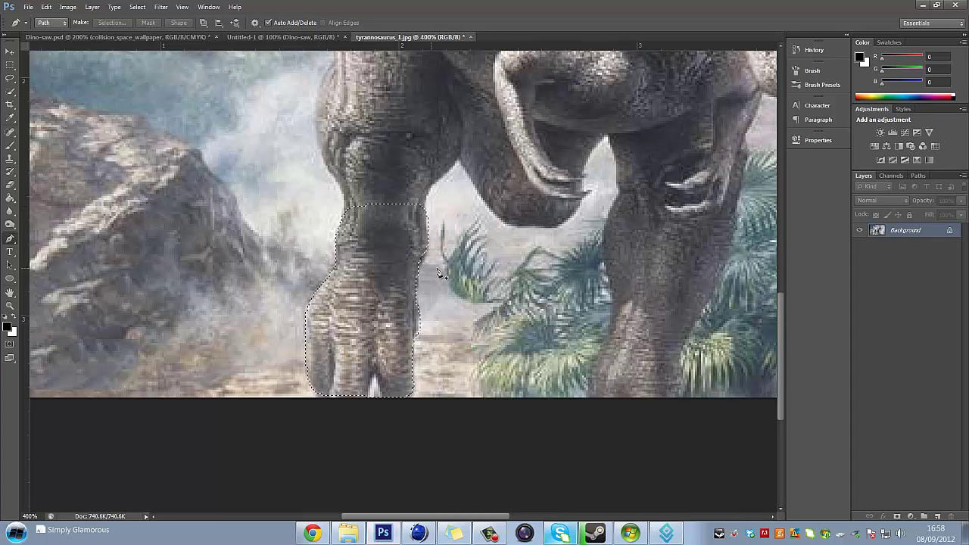
left_click(9, 78)
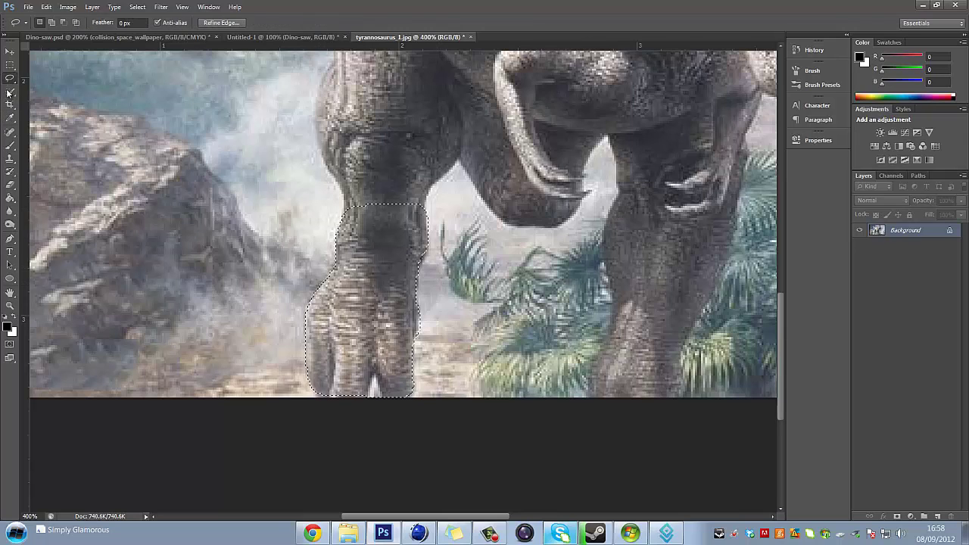
left_click(9, 91)
right_click(370, 250)
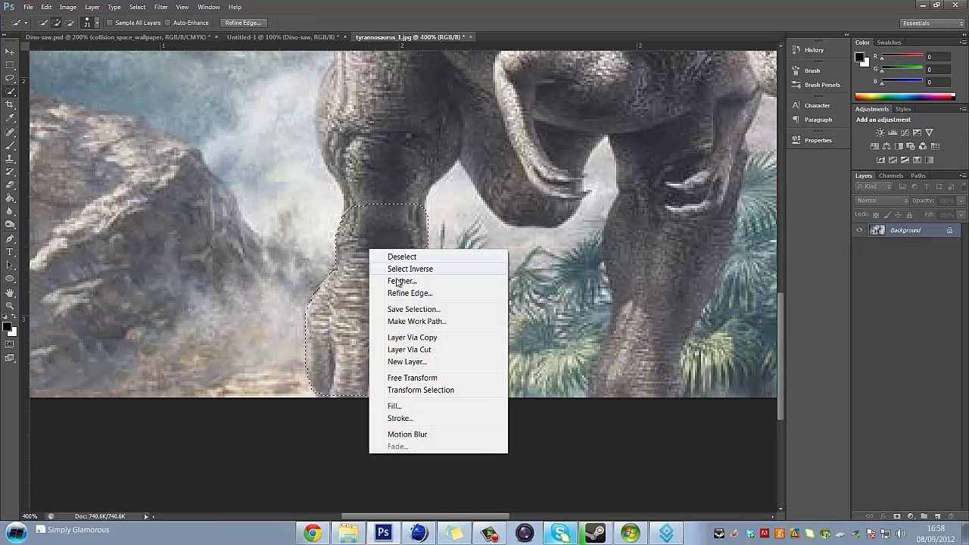
left_click(421, 349)
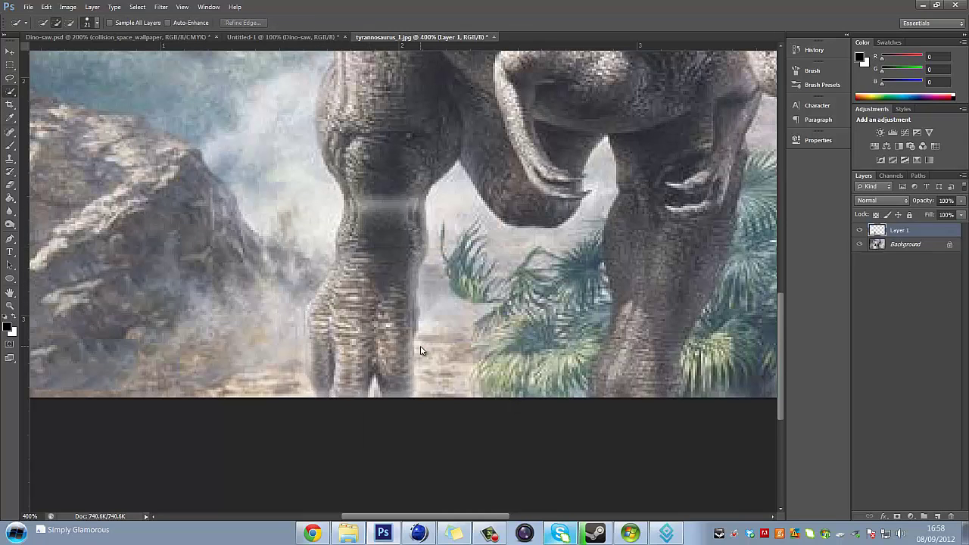
left_click(935, 247)
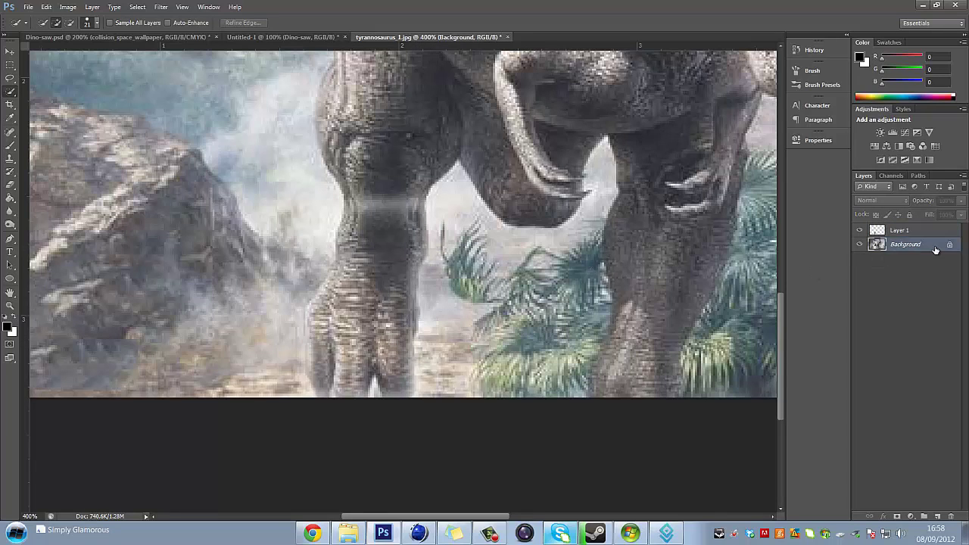
key("Delete")
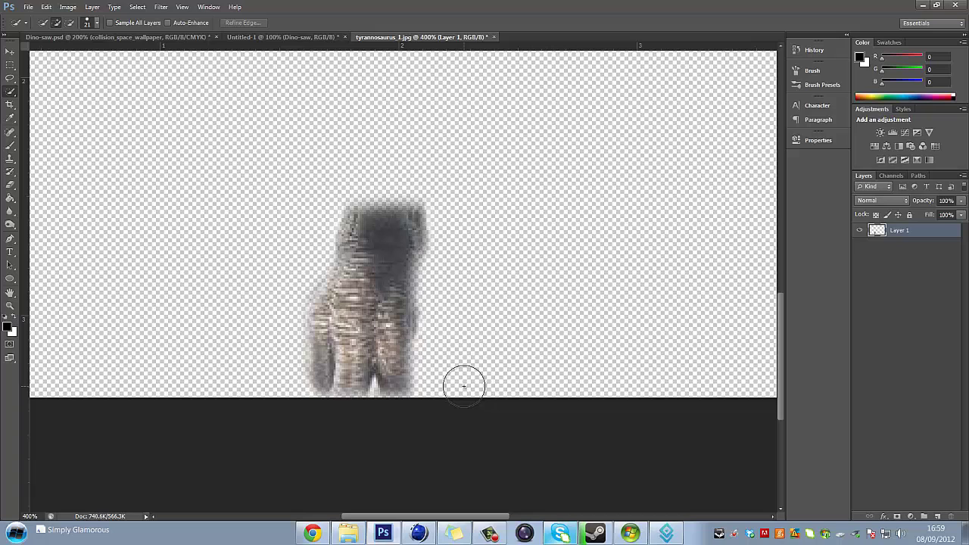
key("ctrl+alt+z")
key("ctrl+alt+z")
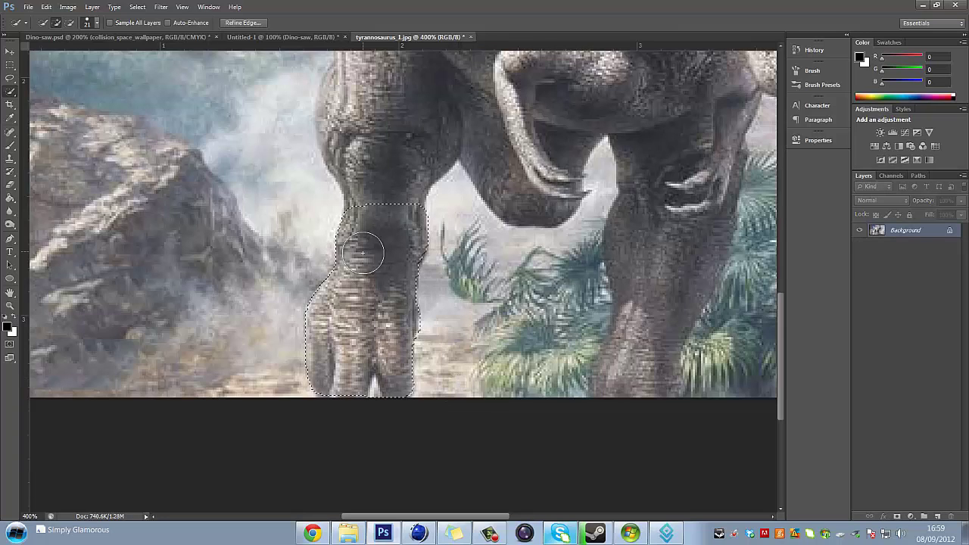
right_click(408, 278)
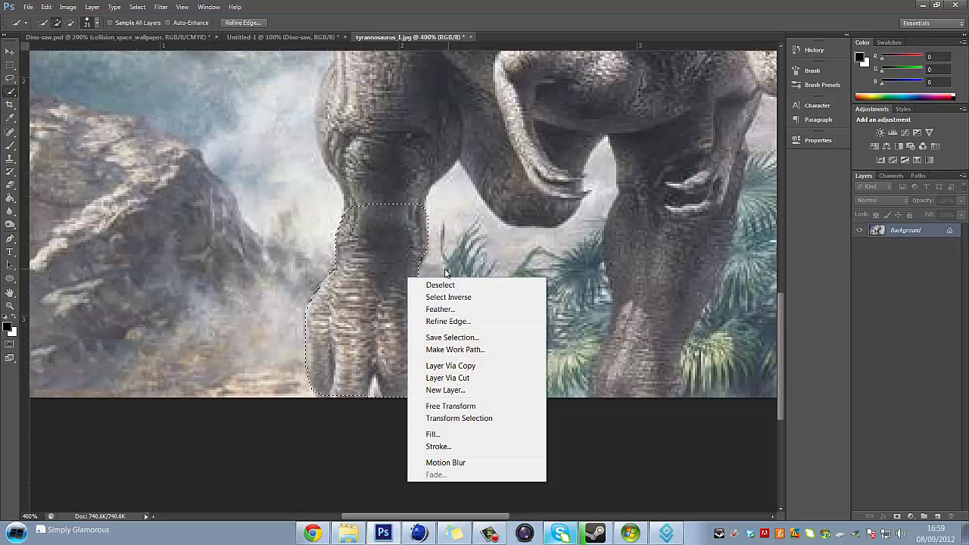
left_click(456, 378)
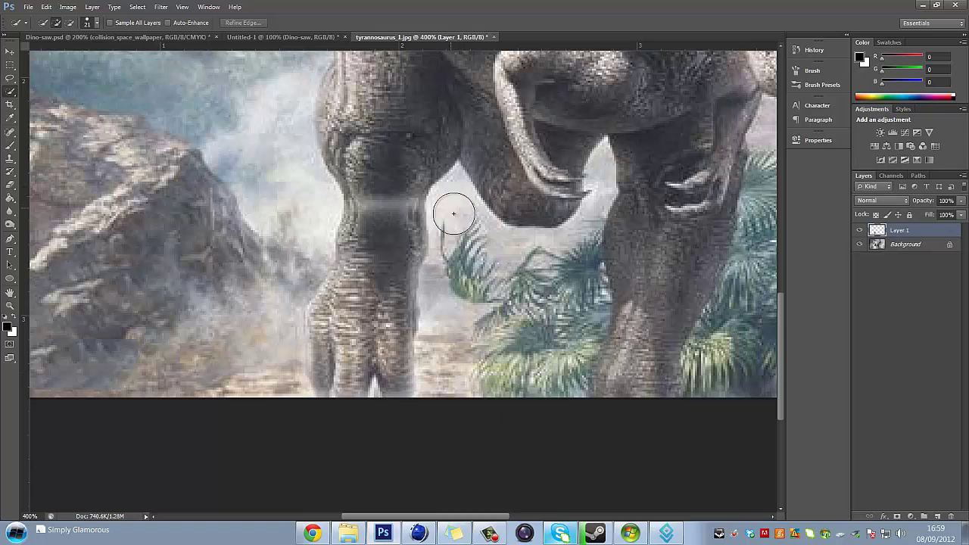
key("ctrl+z")
right_click(394, 246)
left_click(447, 349)
key("ctrl+z")
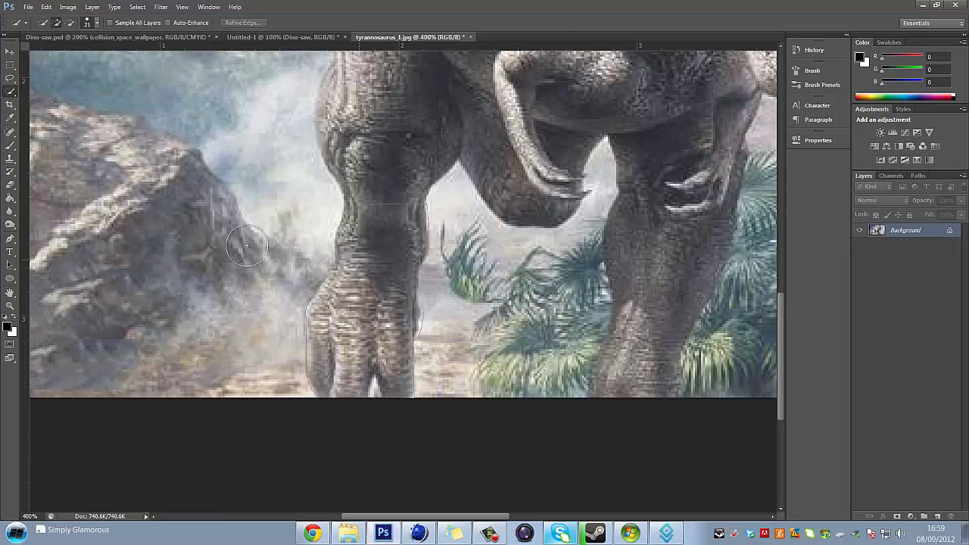
- Make a hard-edged selection from the leg path with 0 feather
left_click(10, 238)
right_click(359, 270)
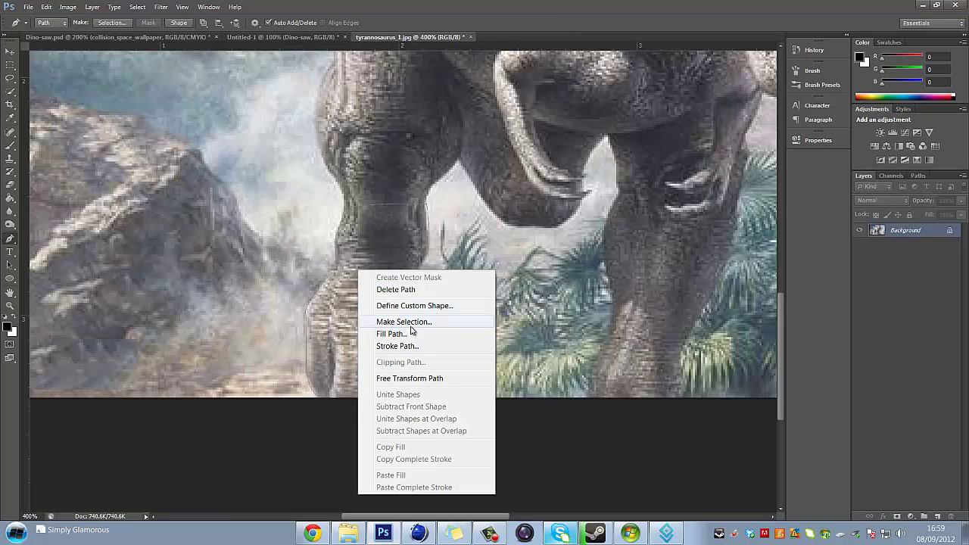
left_click(413, 322)
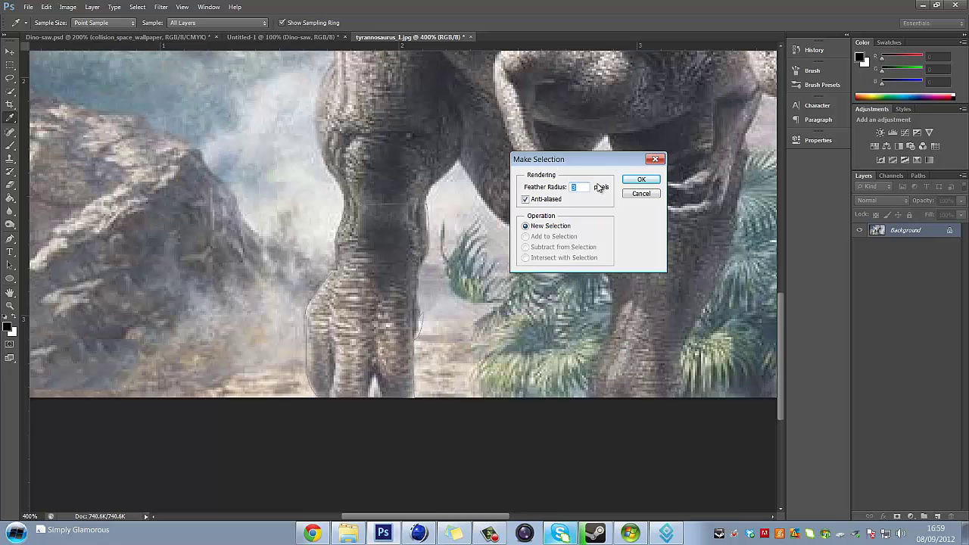
left_click(640, 180)
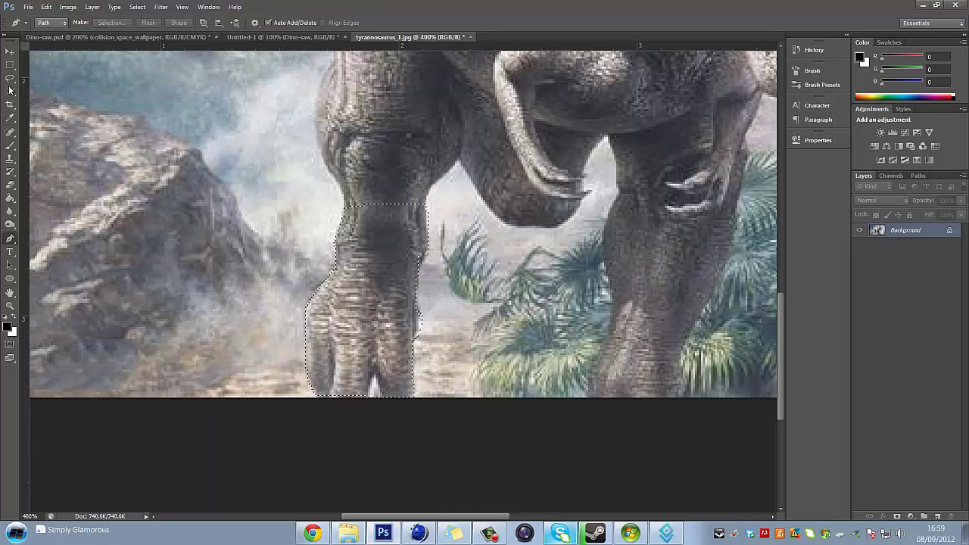
- Cut the foot to Layer 1 with Layer Via Cut and delete the Background layer
left_click(10, 78)
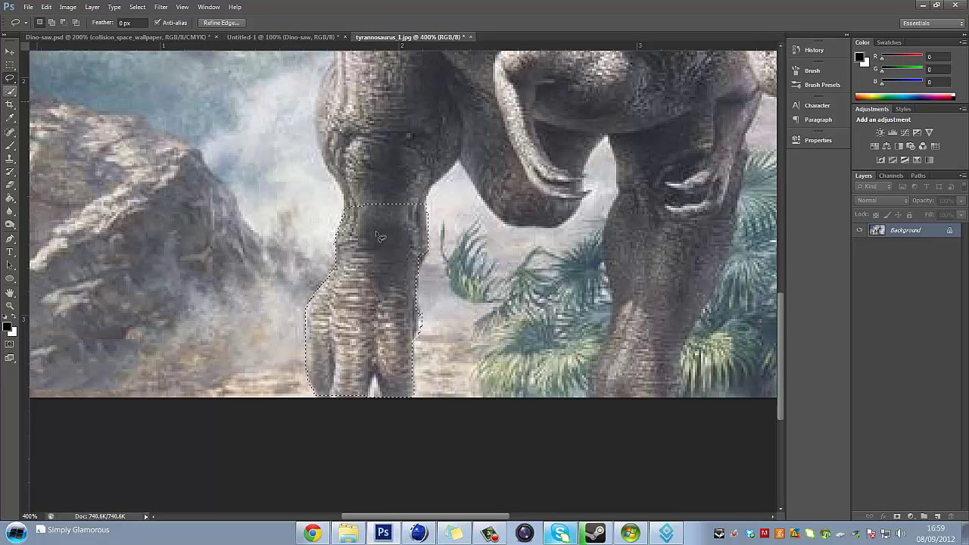
right_click(402, 249)
left_click(484, 355)
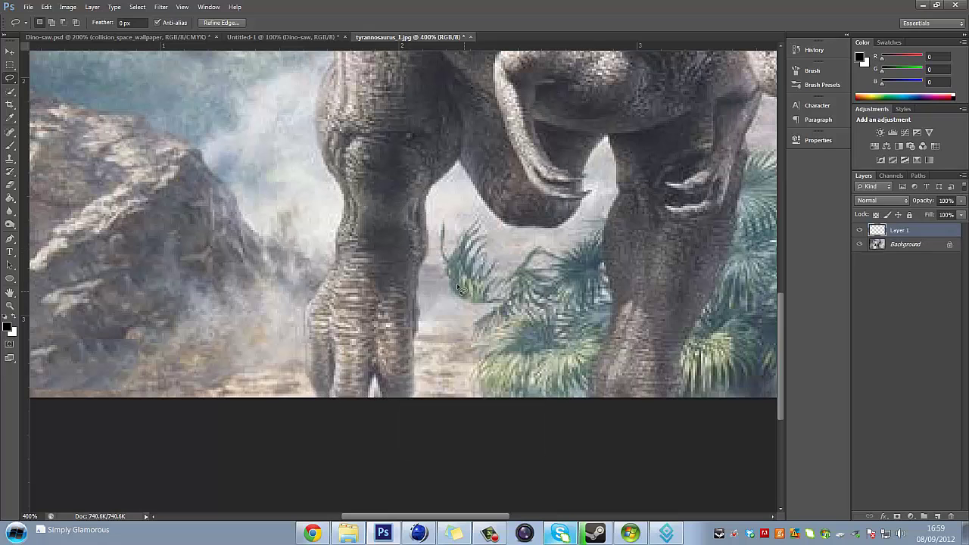
left_click(897, 246)
key("Delete")
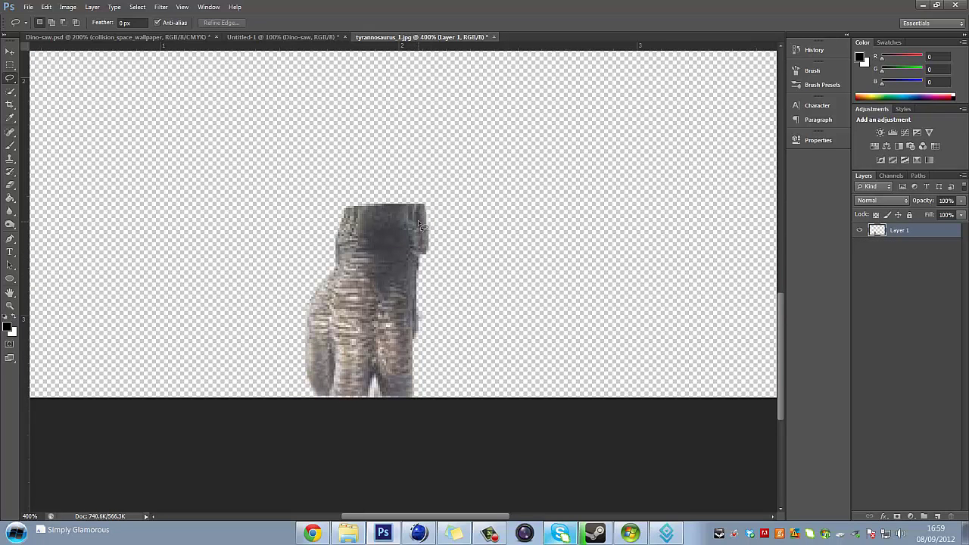
key("ctrl+minus")
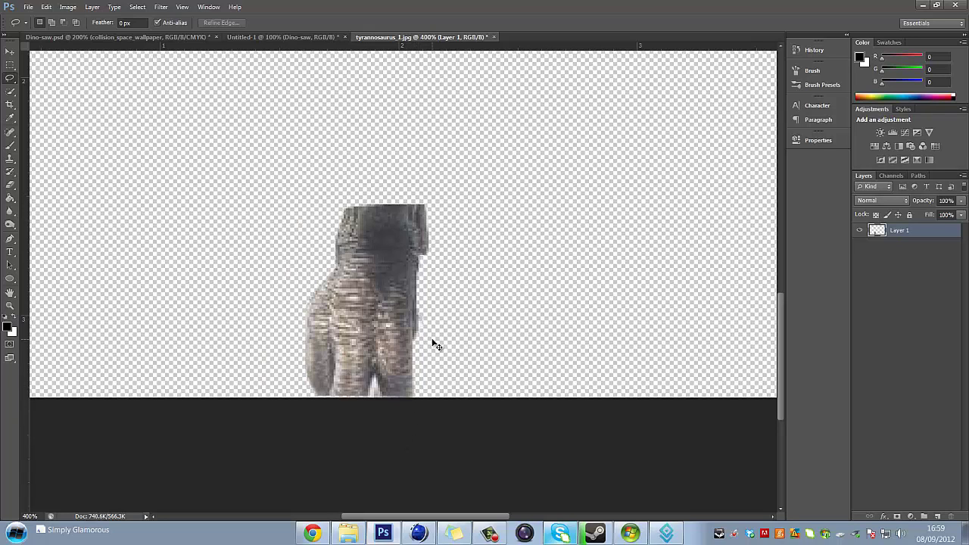
scroll(440, 354, "up", 3)
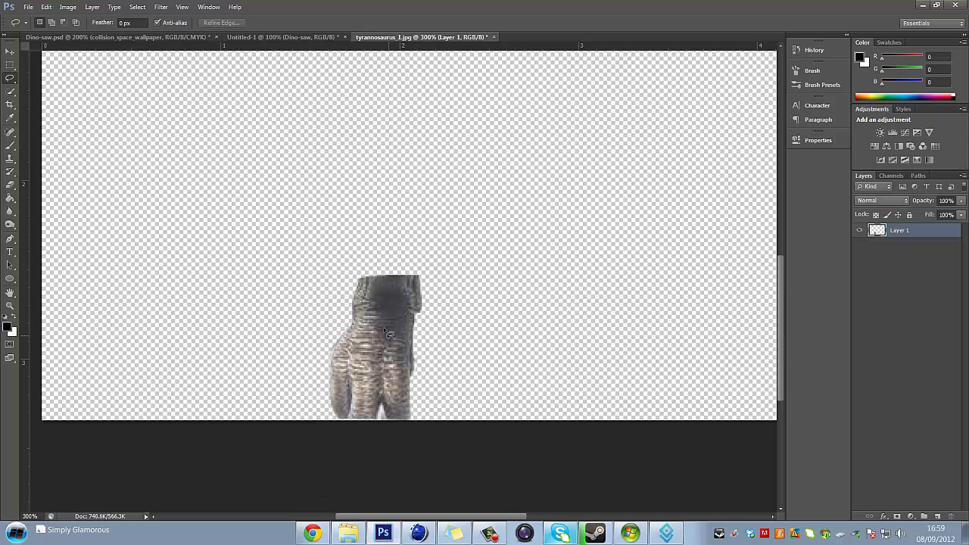
- Switch to the Untitled-1 document showing the Dino-saw composition
left_click(256, 37)
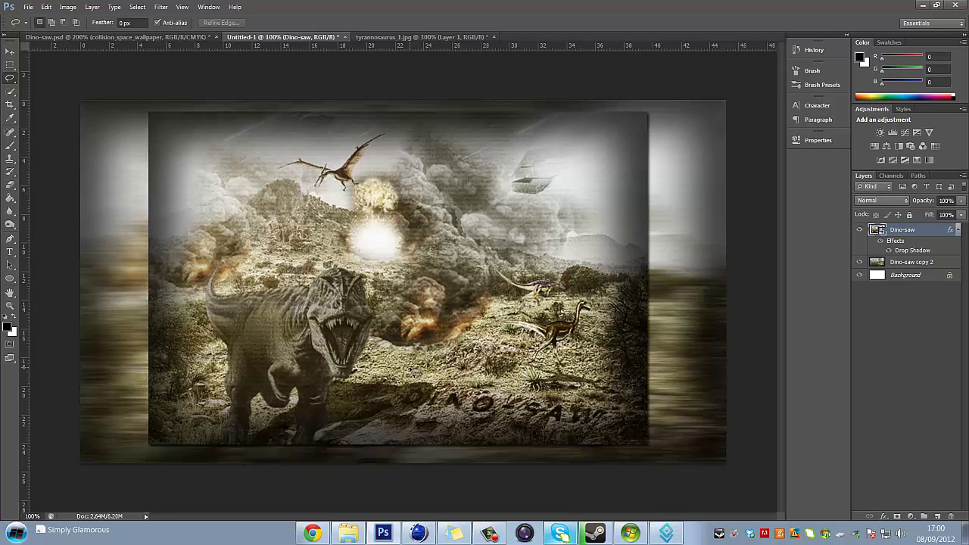
left_click(492, 534)
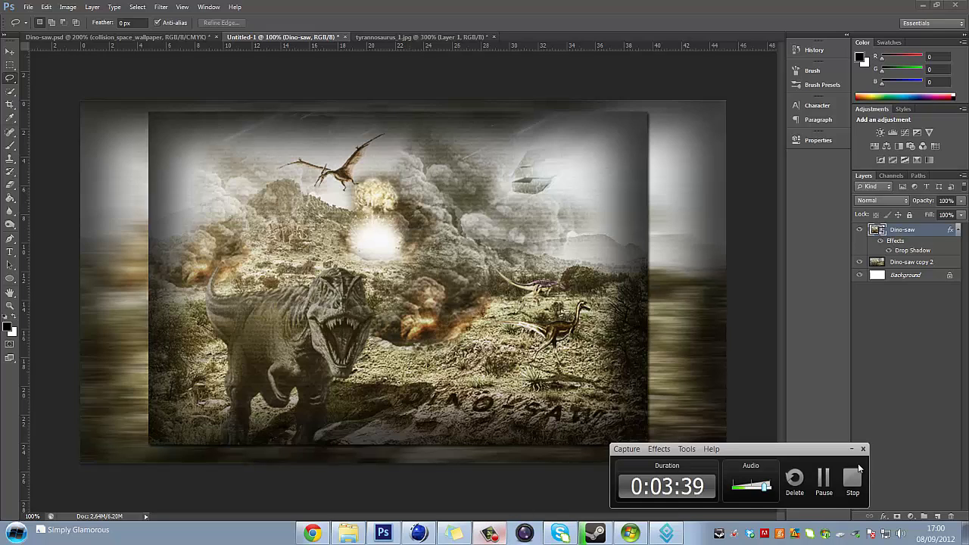